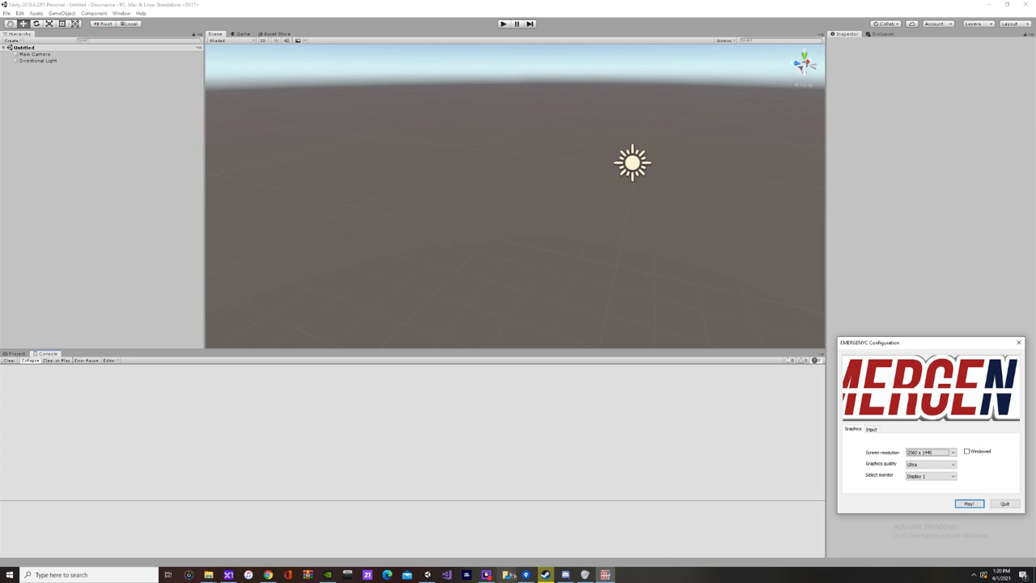
# Step: Scroll through Discord's #profiling-branch instructions for recording a profile, then go back to Unity
pyautogui.click(565, 574)
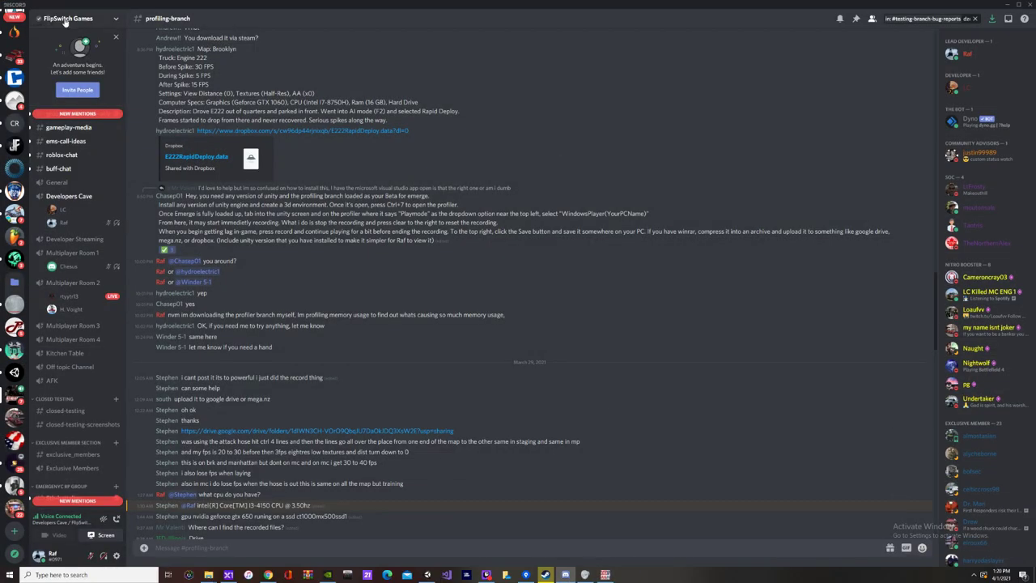
pyautogui.scroll(-5, 67, 229)
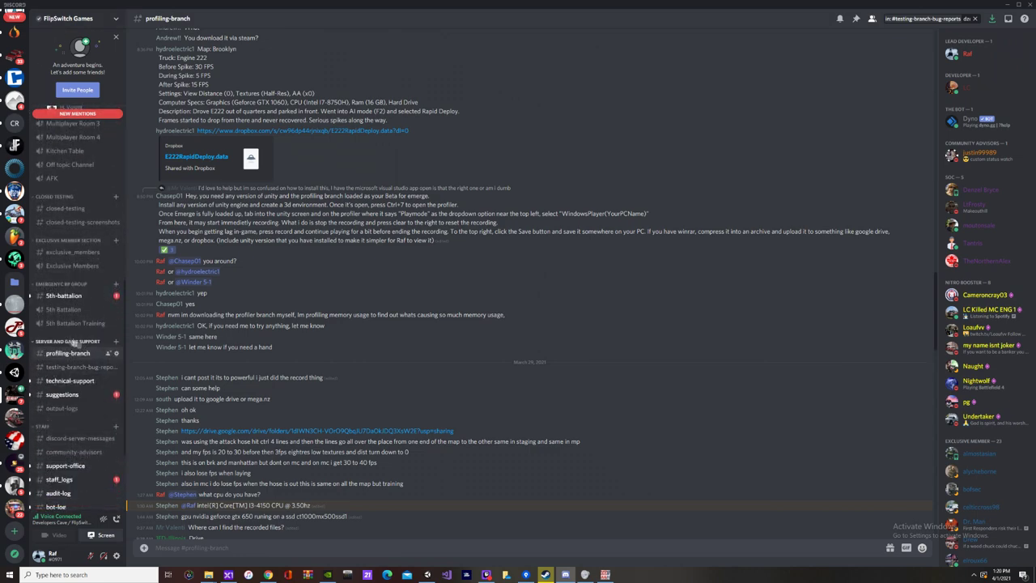
pyautogui.scroll(-3, 219, 331)
pyautogui.scroll(-5, 219, 332)
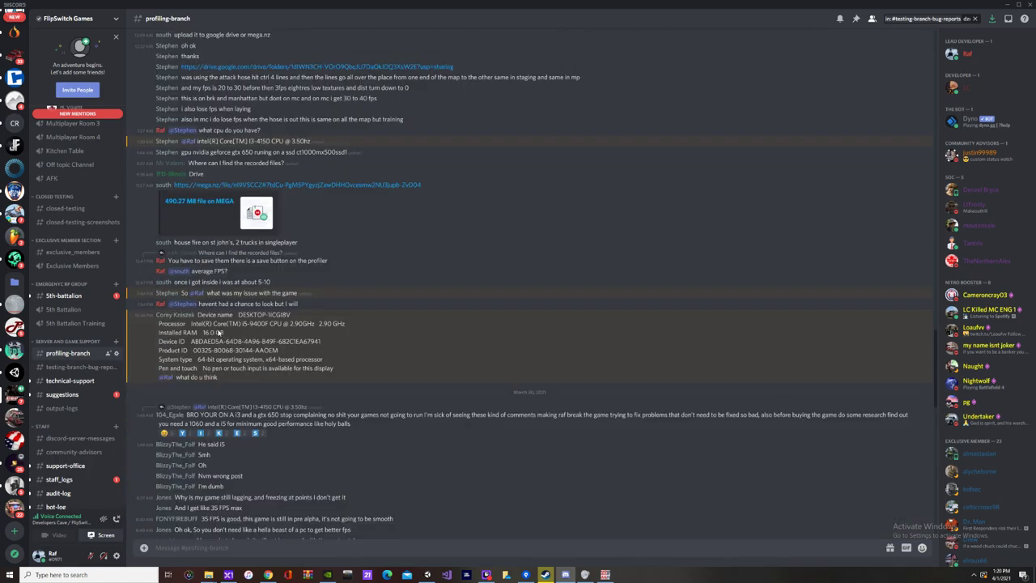
pyautogui.scroll(-3, 310, 378)
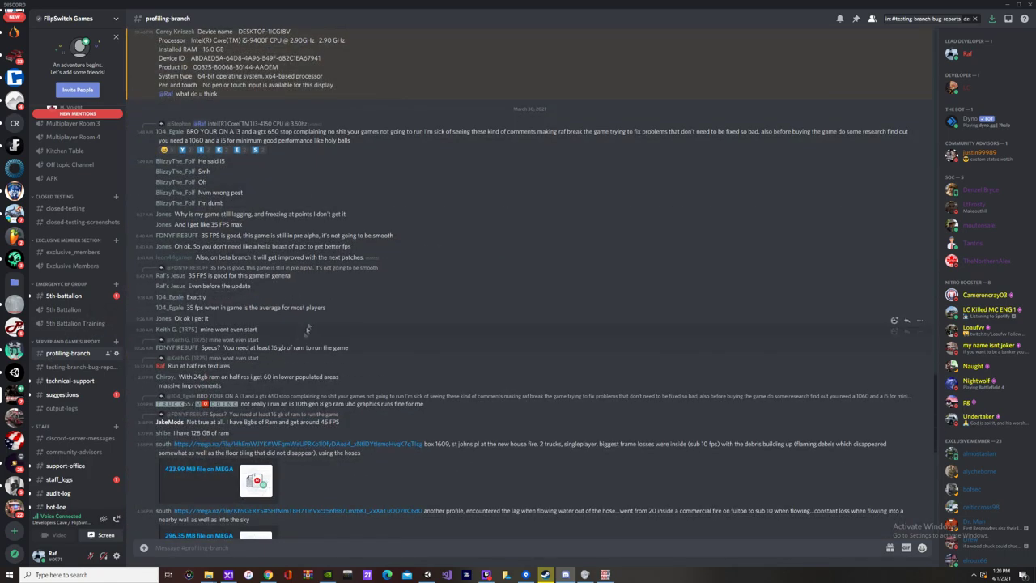
pyautogui.scroll(5, 310, 378)
pyautogui.scroll(5, 310, 378)
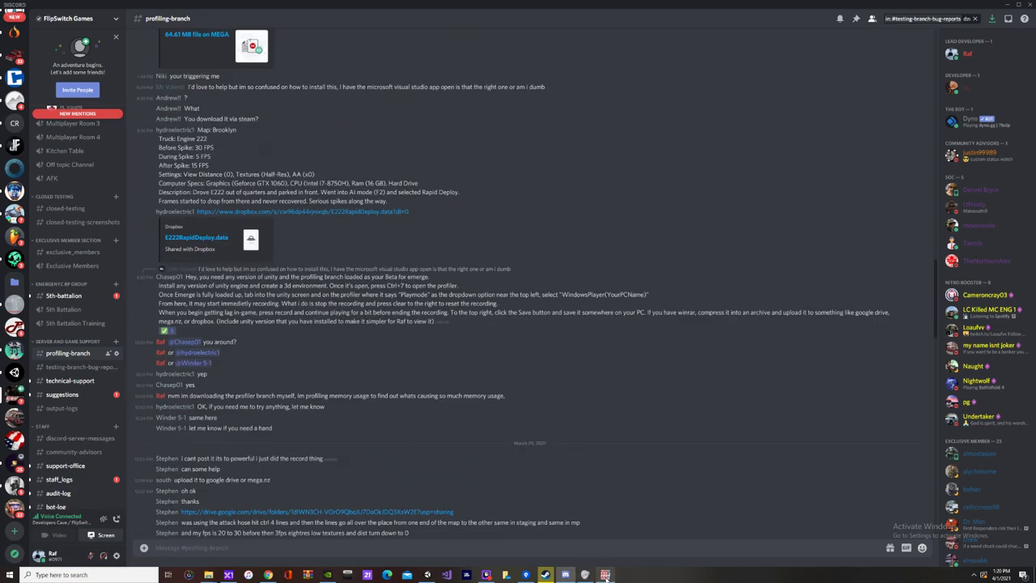
pyautogui.click(424, 574)
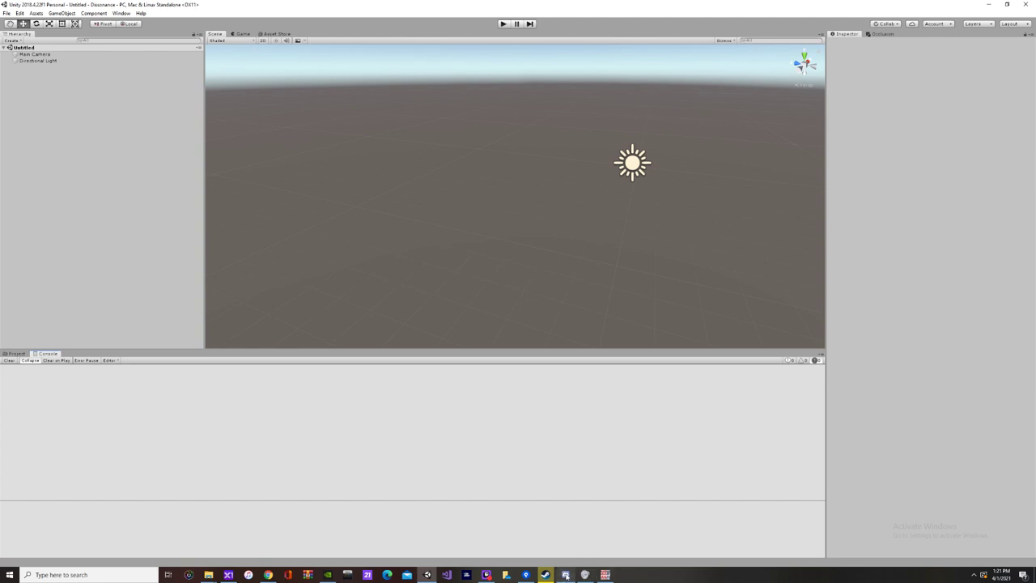
pyautogui.moveTo(609, 578)
pyautogui.moveTo(568, 573)
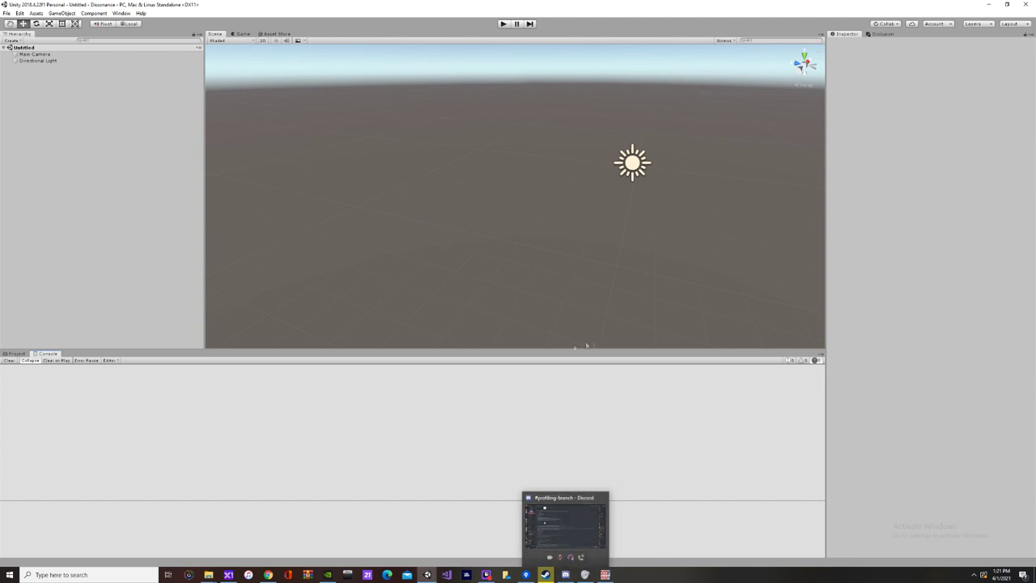
pyautogui.moveTo(427, 574)
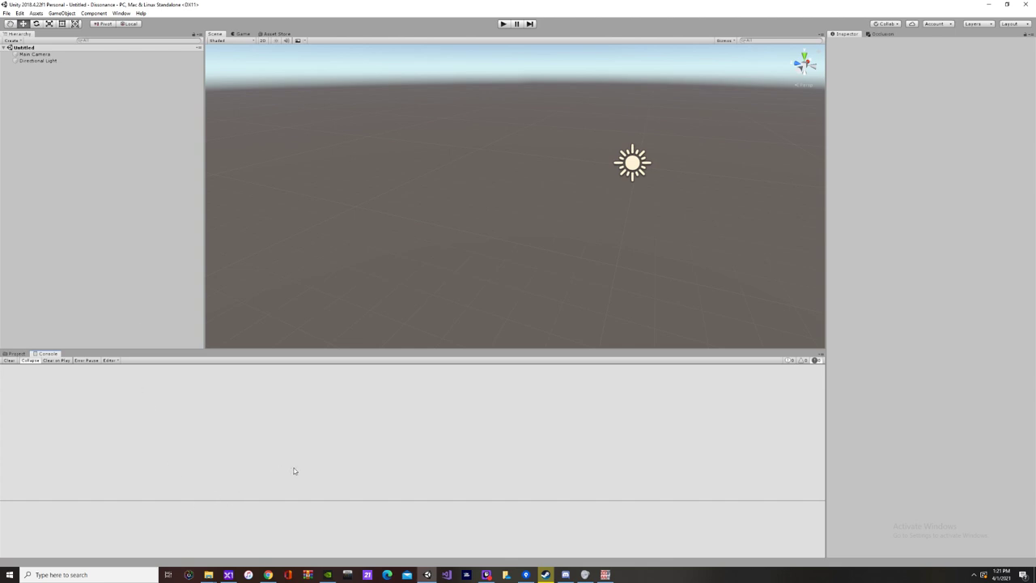
pyautogui.click(606, 575)
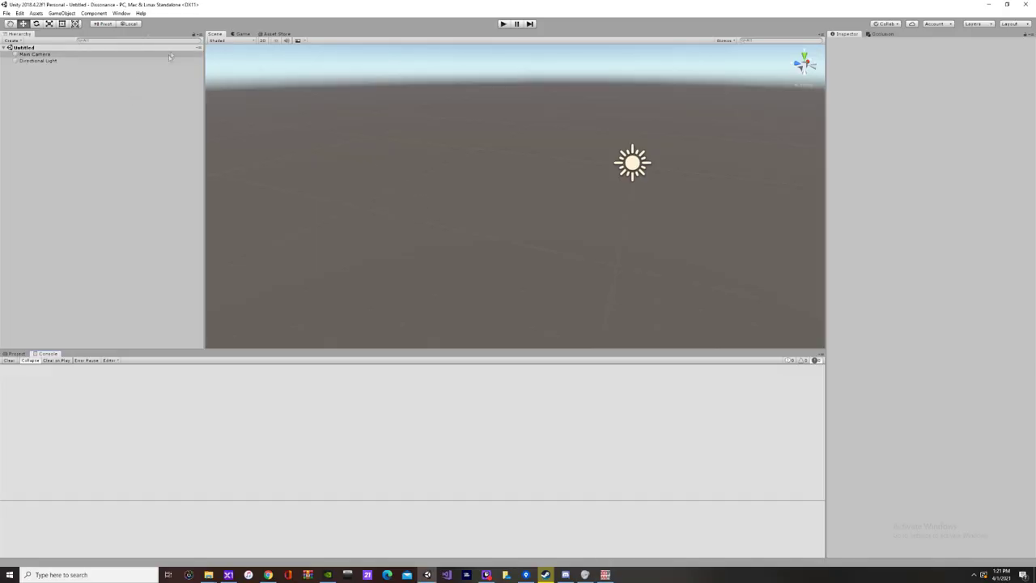
# Step: Open the Profiler from Window > Analysis
pyautogui.click(120, 13)
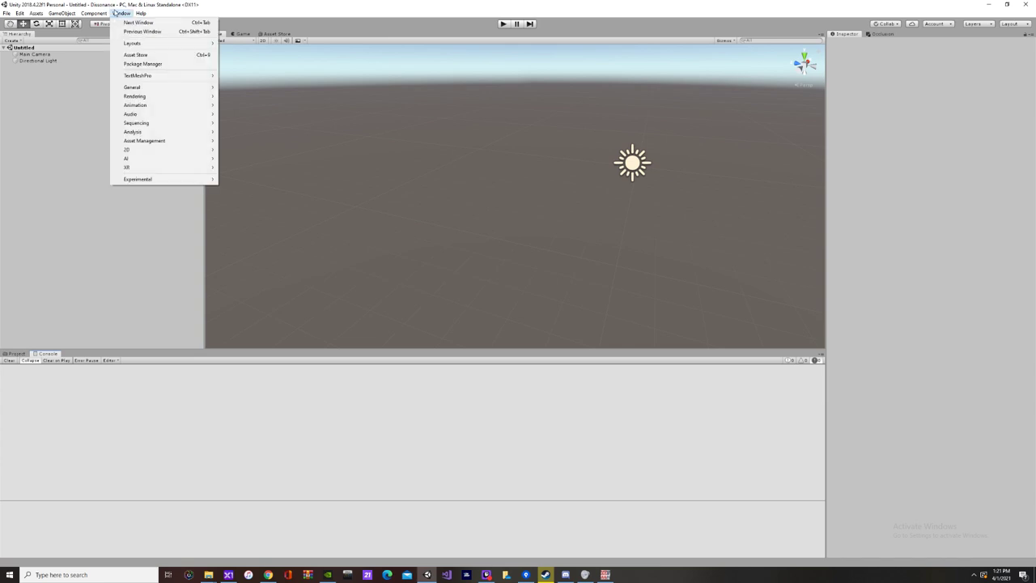
pyautogui.moveTo(122, 133)
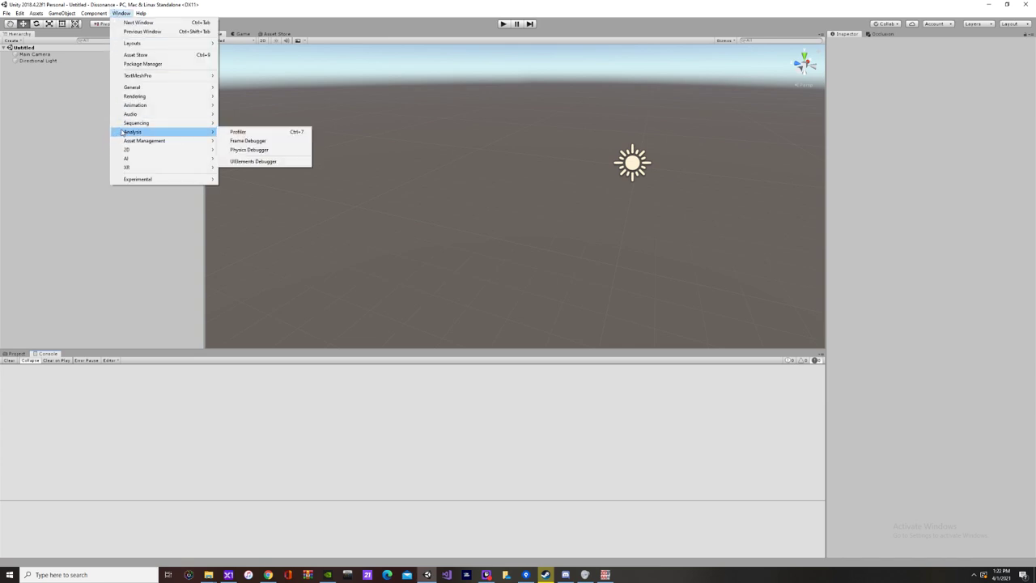
pyautogui.click(120, 13)
pyautogui.click(121, 13)
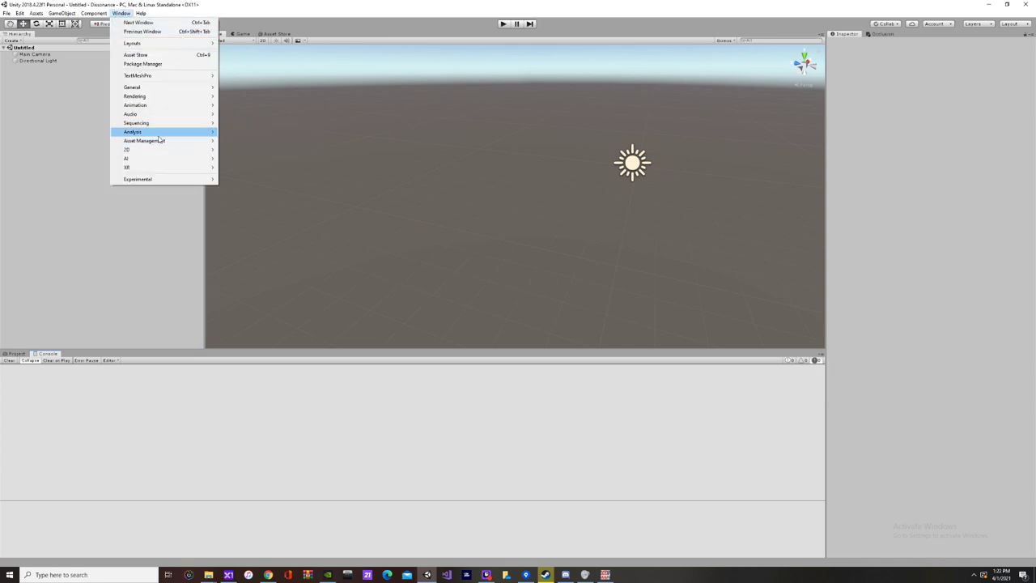
pyautogui.moveTo(154, 132)
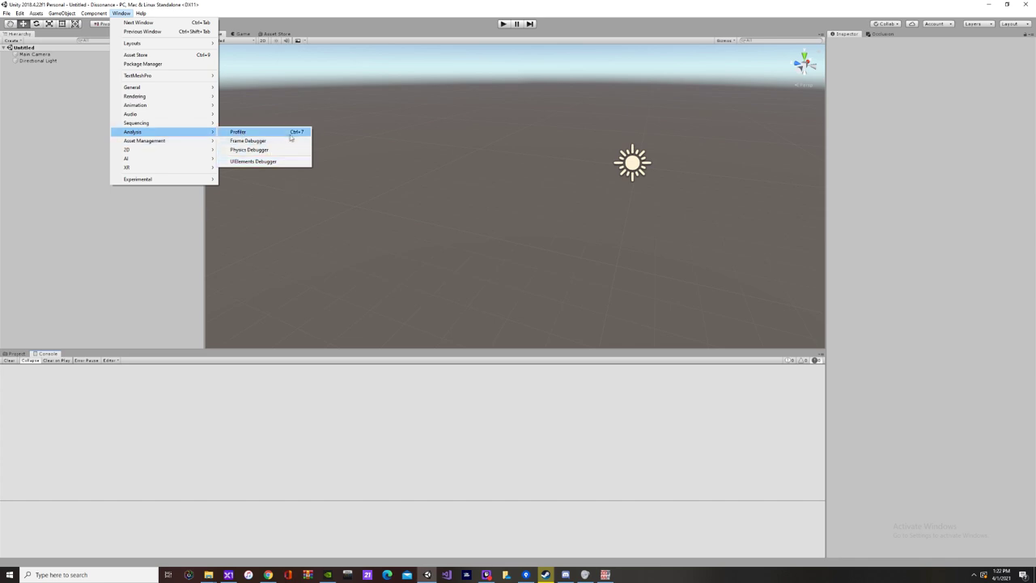
pyautogui.click(247, 134)
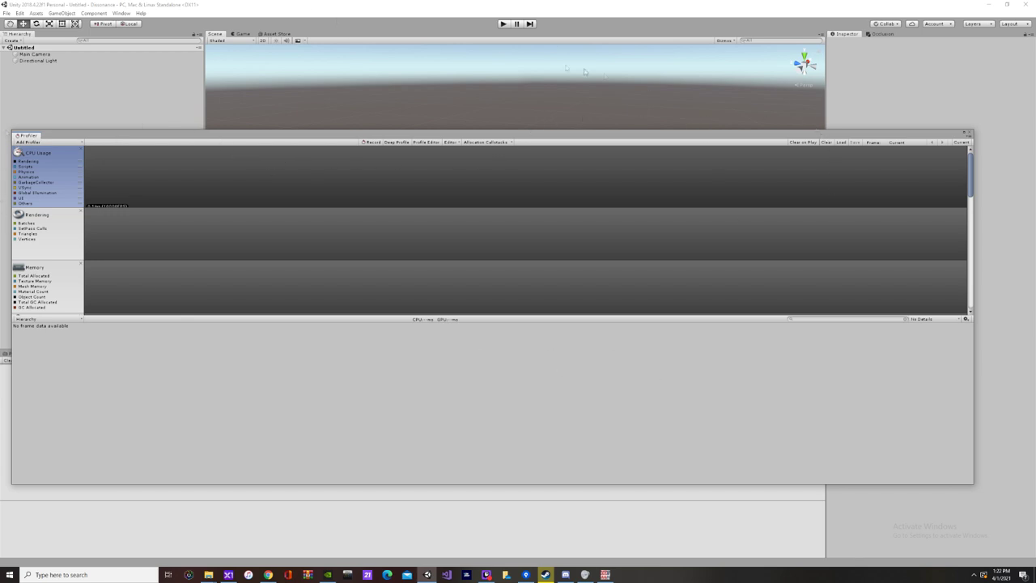
# Step: Switch the Profiler's target from Editor to WindowsPlayer(DESKTOP-CTAIDPQ)
pyautogui.moveTo(446, 137); pyautogui.dragTo(484, 136)
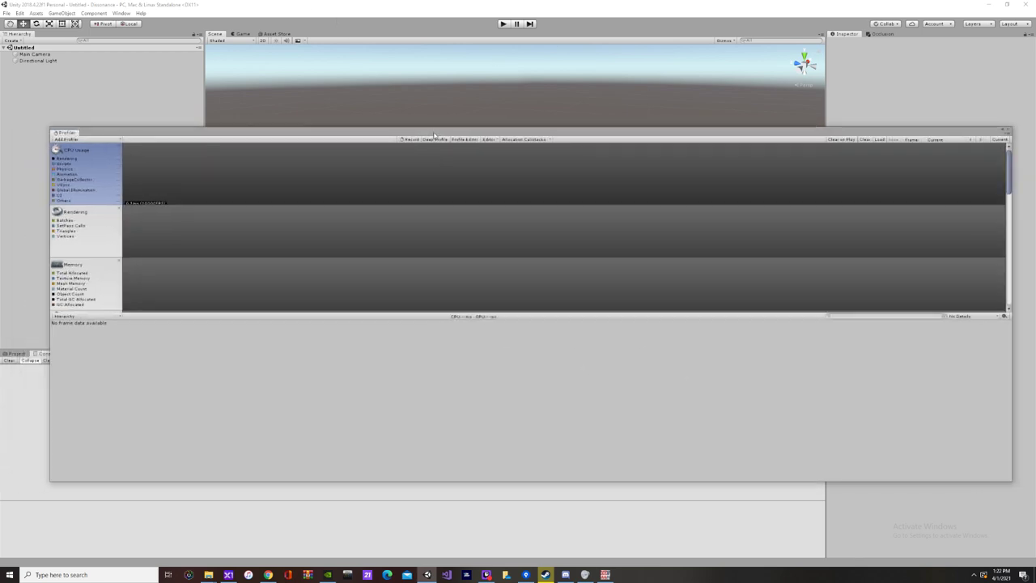
pyautogui.click(489, 140)
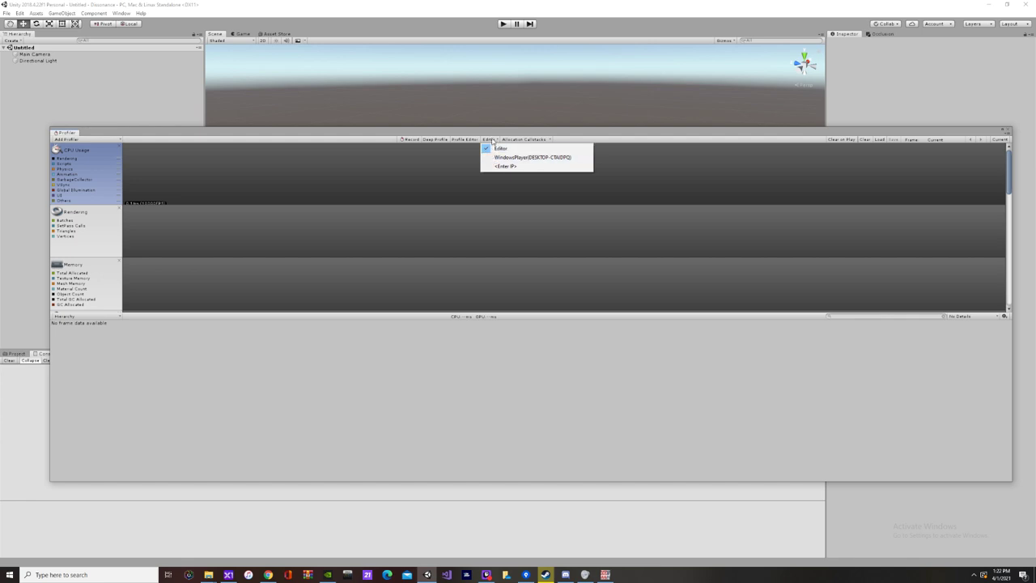
pyautogui.click(490, 140)
pyautogui.click(488, 140)
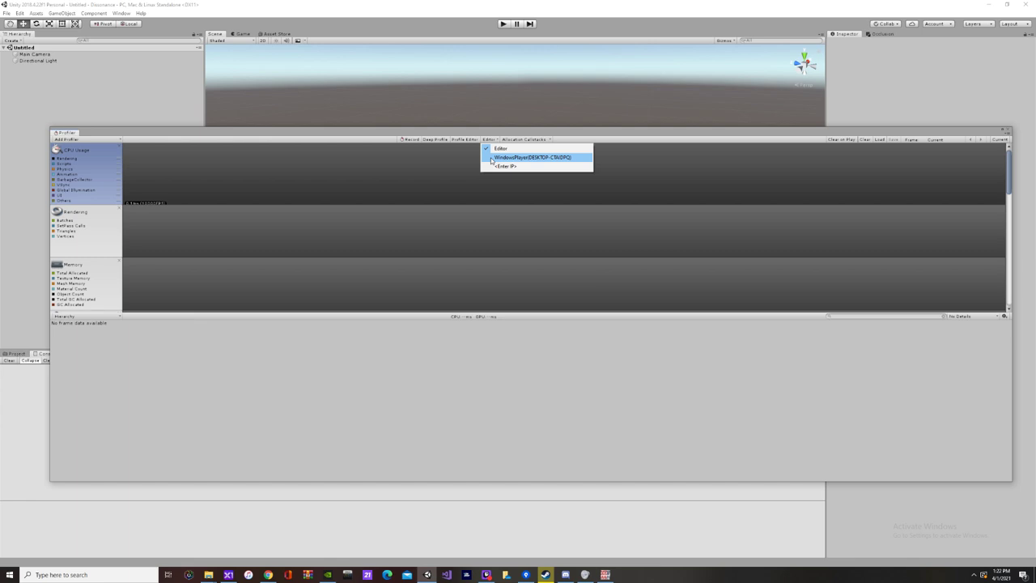
pyautogui.click(491, 158)
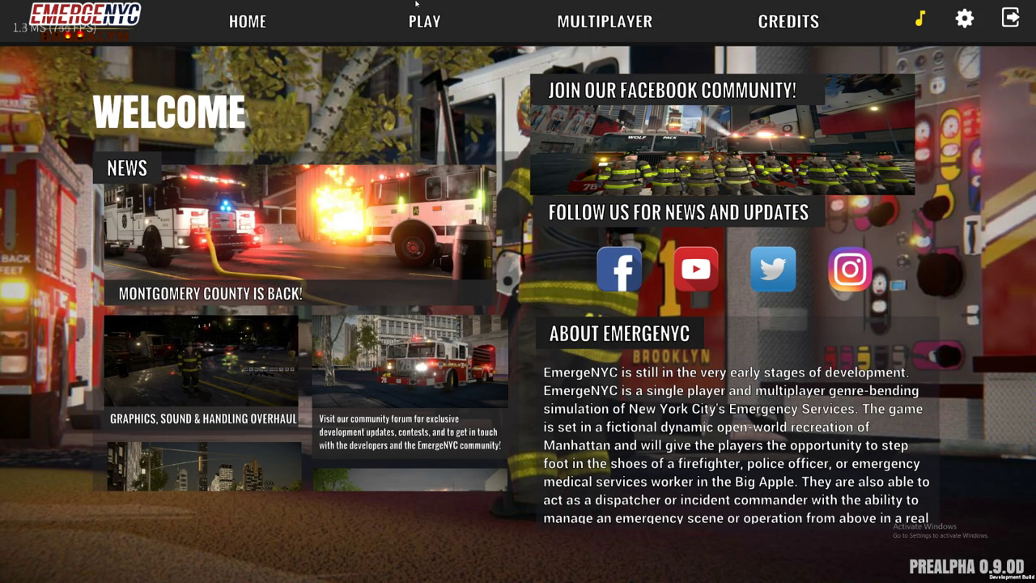
# Step: In EmergeNYC, press PLAY, accept the testing-build notice, and load Fire Academy before returning to Unity
pyautogui.click(418, 16)
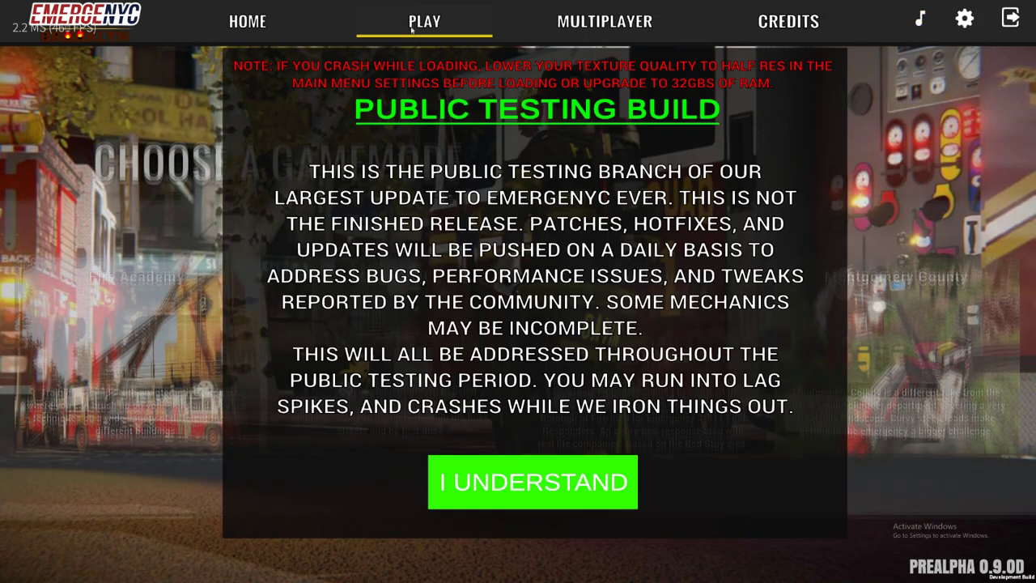
pyautogui.click(522, 480)
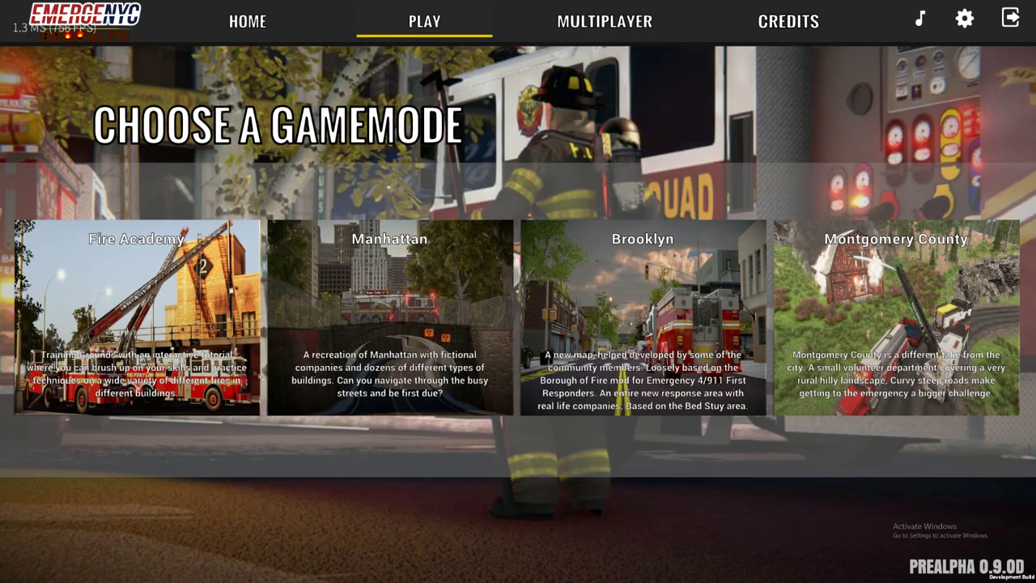
pyautogui.click(169, 326)
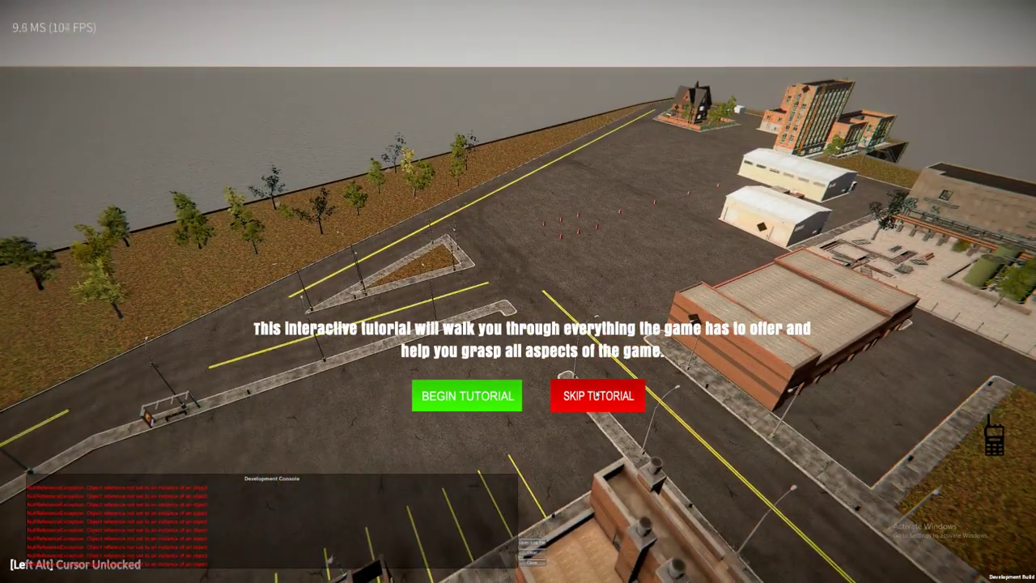
pyautogui.hotkey('alt', 'Tab')
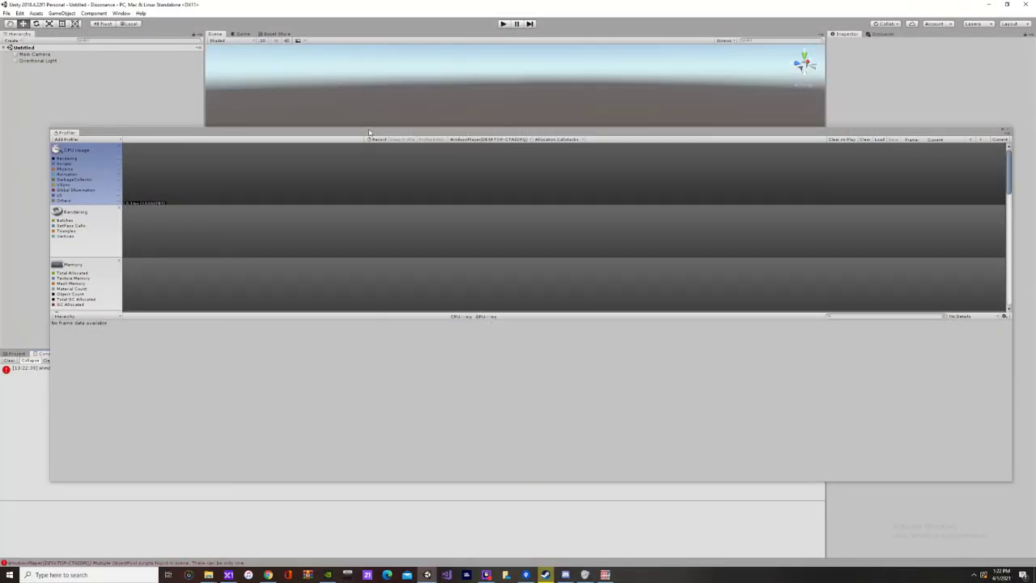
# Step: Start Profiler recording from the connected player, then bring EmergeNYC back to the front
pyautogui.moveTo(371, 134); pyautogui.dragTo(383, 140)
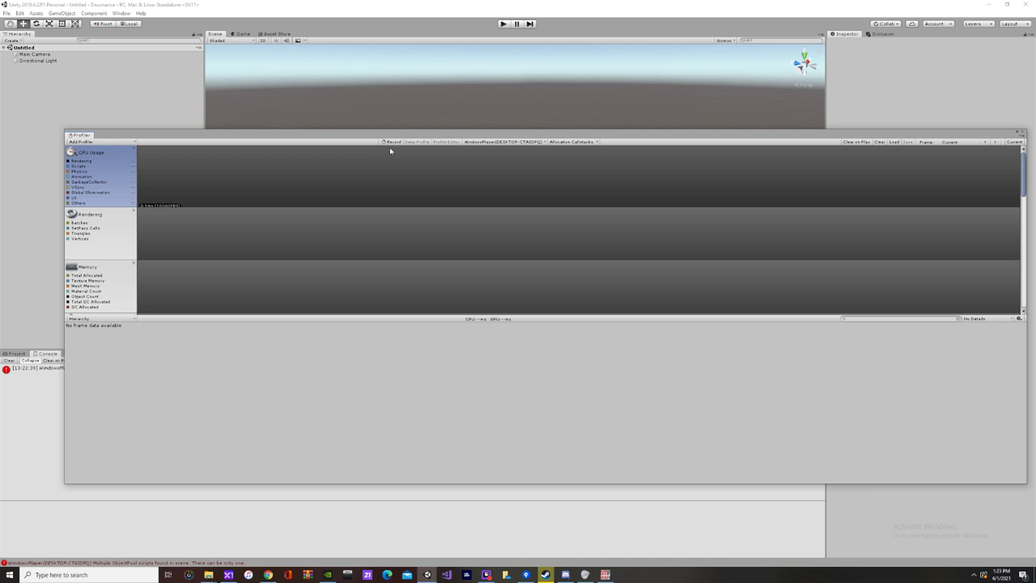
pyautogui.click(389, 141)
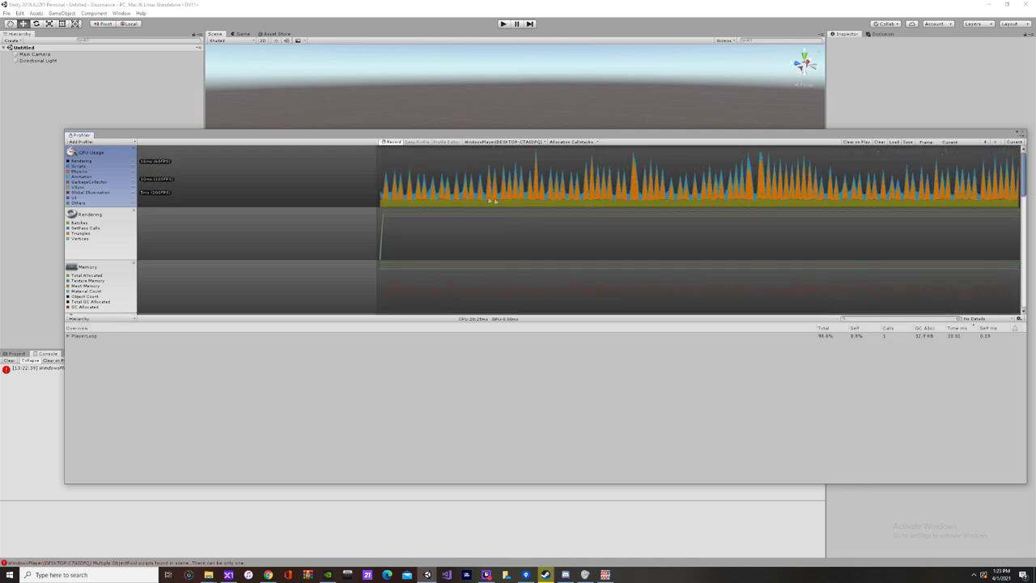
pyautogui.hotkey('alt', 'Tab')
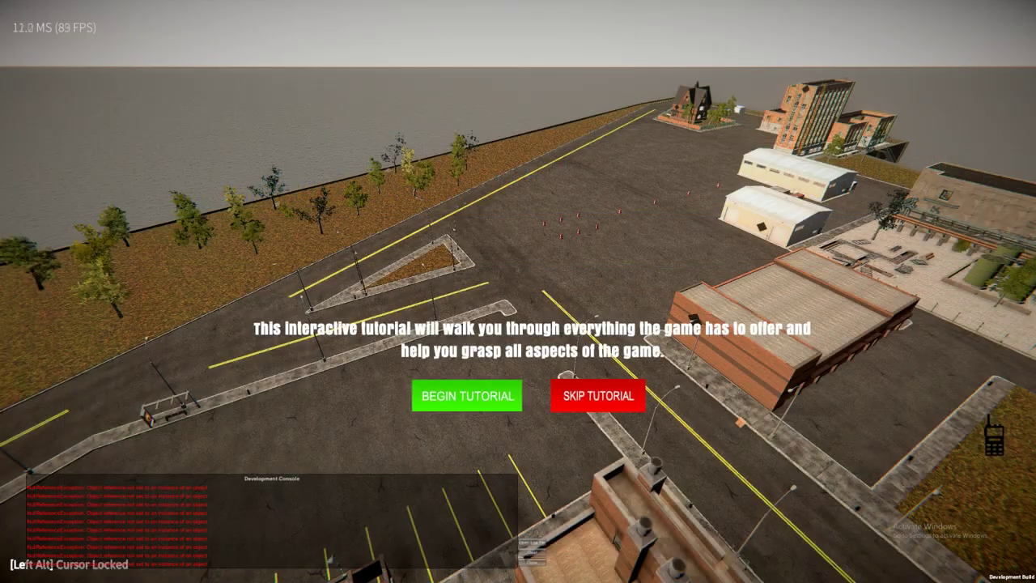
# Step: Skip the tutorial and open the Scenarios list in EmergeNYC, then return to Unity's Profiler
pyautogui.click(583, 401)
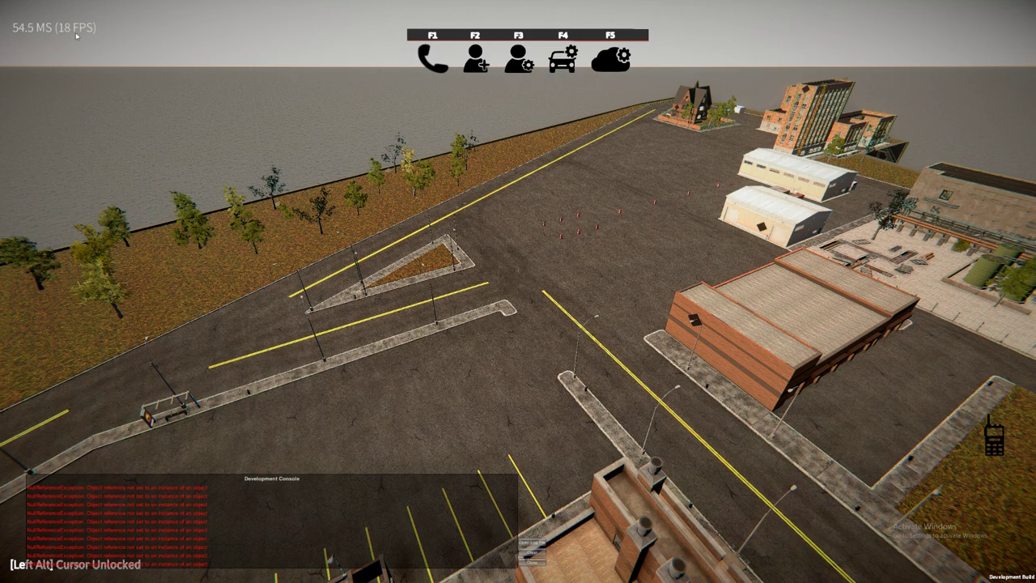
pyautogui.press('Tab')
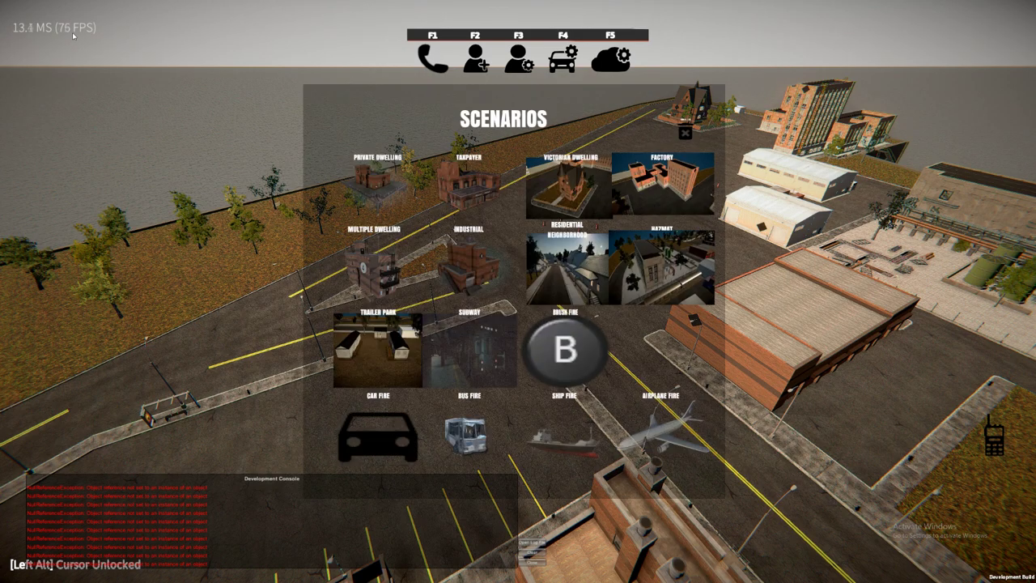
pyautogui.hotkey('alt', 'Tab')
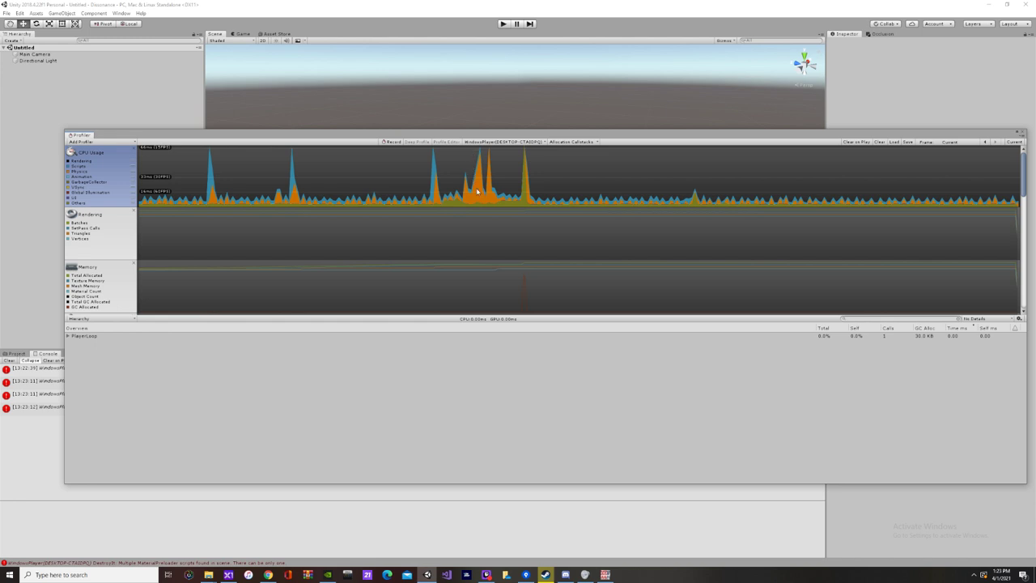
# Step: Select the lag-spike frame and expand PlayerLoop through UpdatePreloading down to Shader.Parse
pyautogui.moveTo(434, 208); pyautogui.dragTo(479, 208)
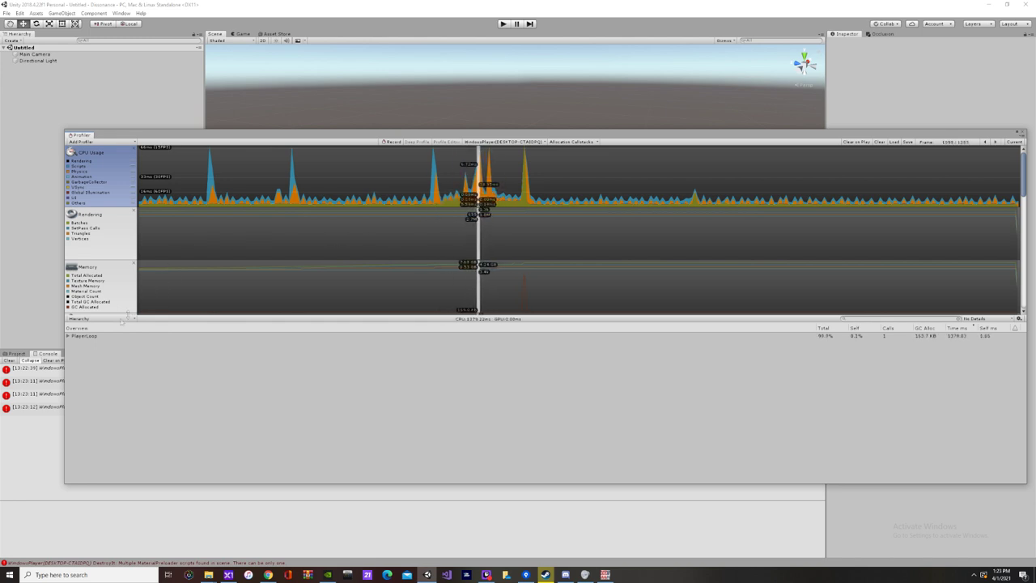
pyautogui.click(68, 335)
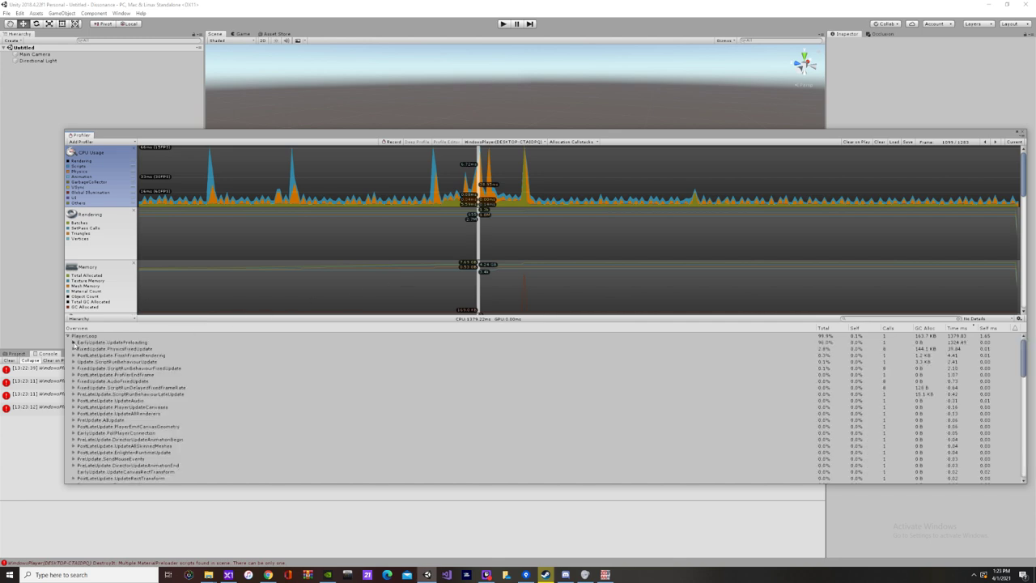
pyautogui.click(73, 342)
pyautogui.click(81, 348)
pyautogui.click(78, 349)
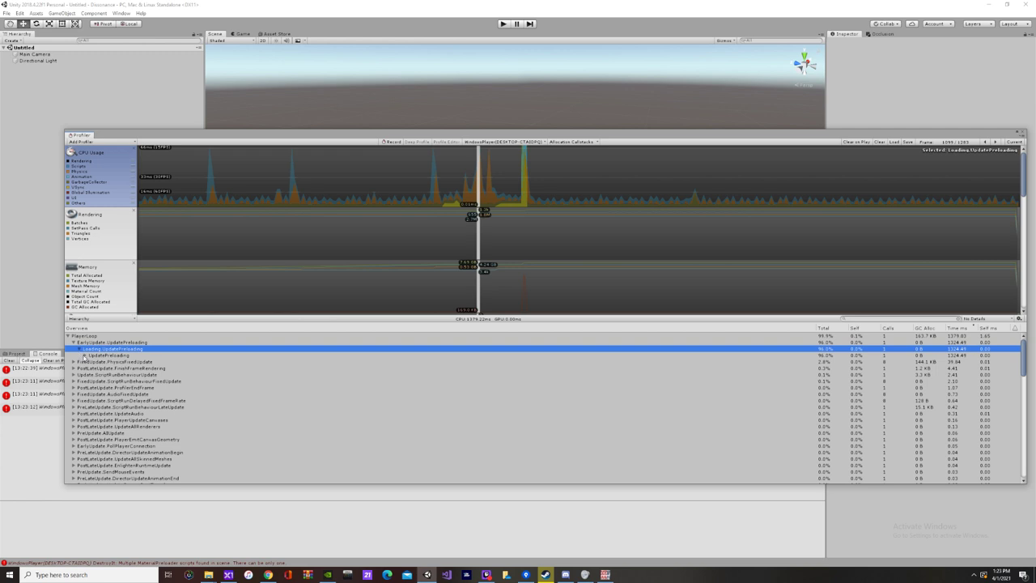
pyautogui.click(84, 355)
pyautogui.click(89, 361)
pyautogui.click(90, 362)
pyautogui.click(96, 368)
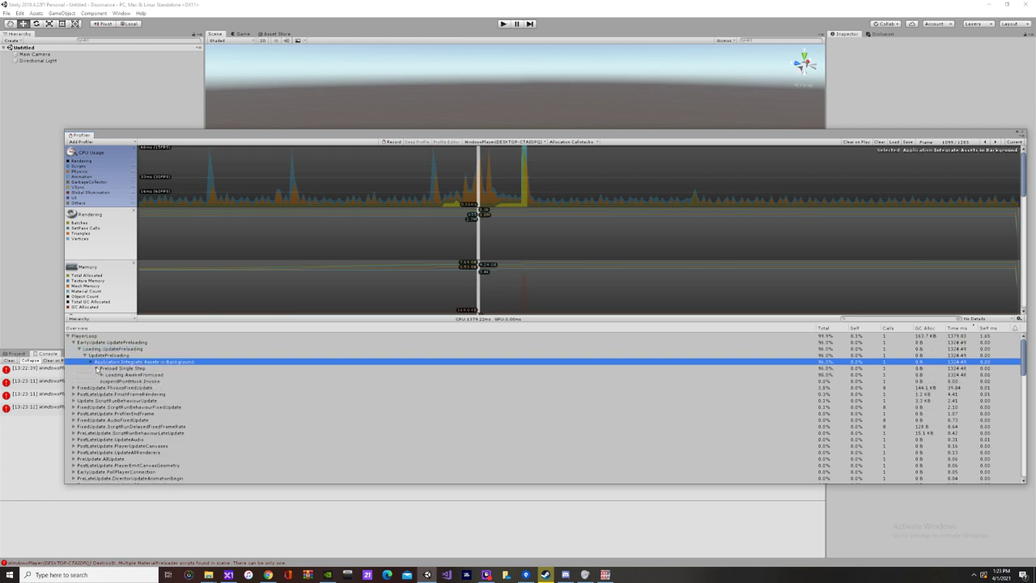
pyautogui.click(102, 375)
pyautogui.click(110, 382)
pyautogui.click(117, 375)
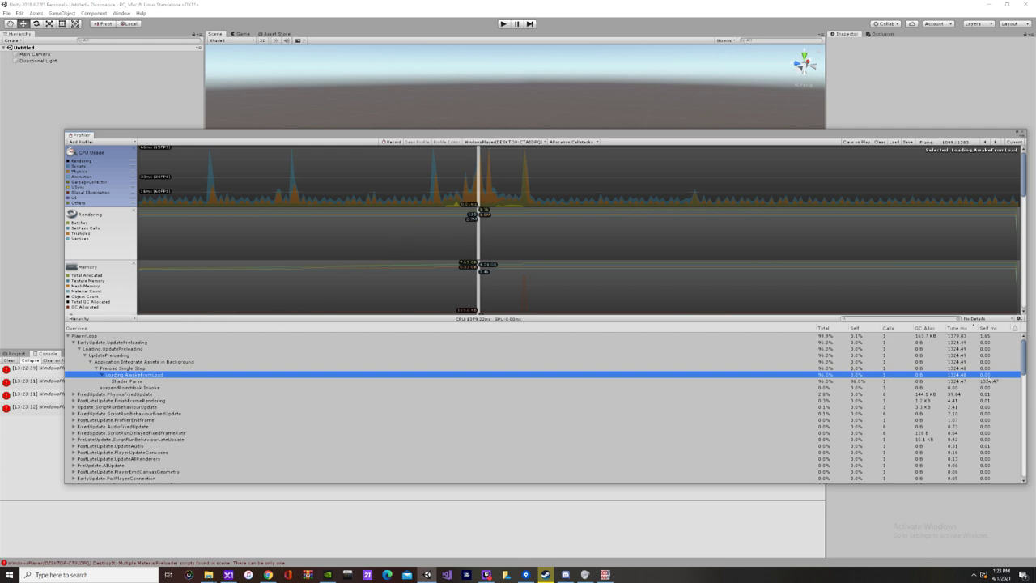
# Step: Re-expand Application.Integrate Assets in Background and select Preload Single Step
pyautogui.click(481, 195)
pyautogui.click(971, 362)
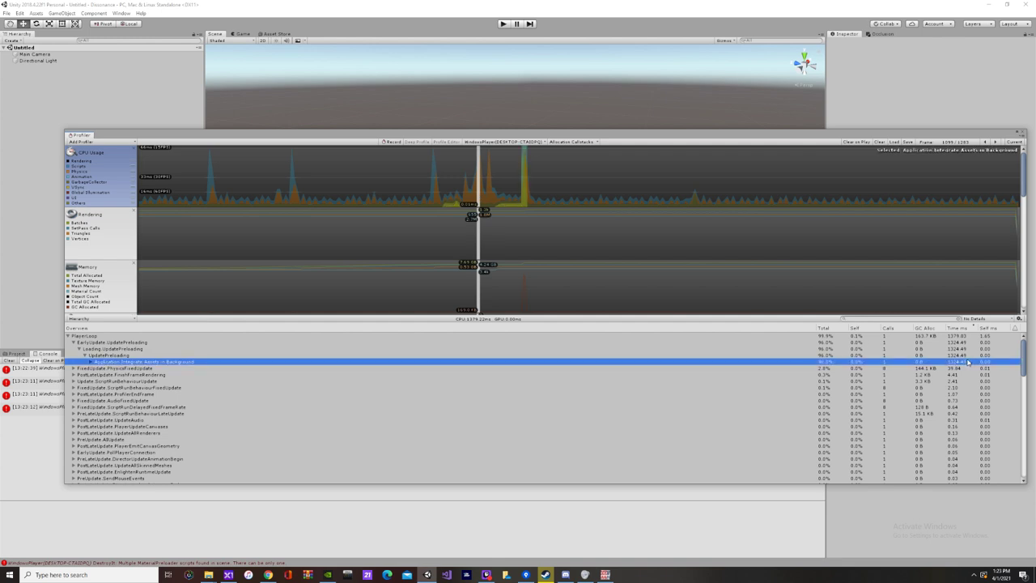
pyautogui.click(86, 348)
pyautogui.click(89, 356)
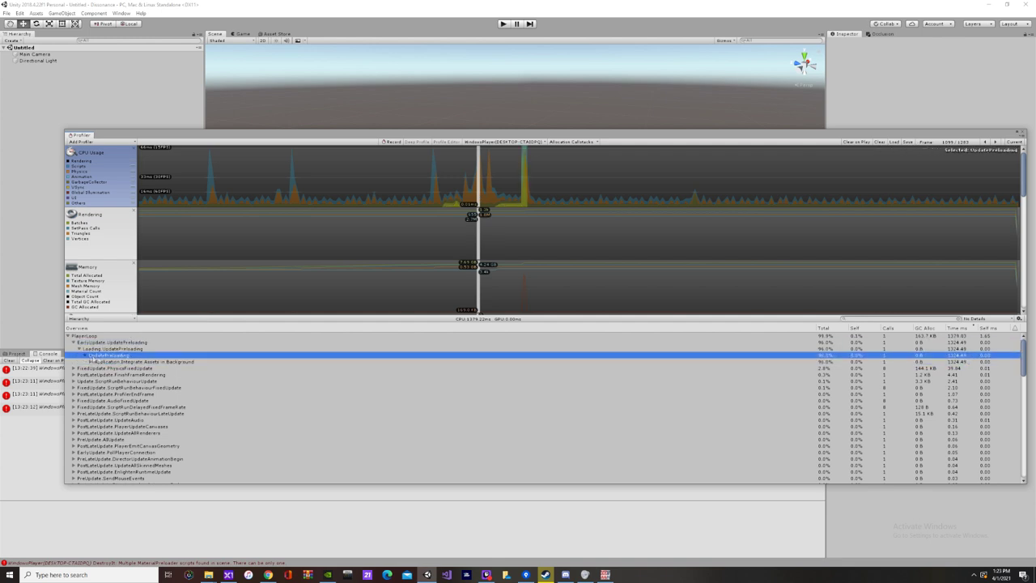
pyautogui.click(148, 362)
pyautogui.click(91, 362)
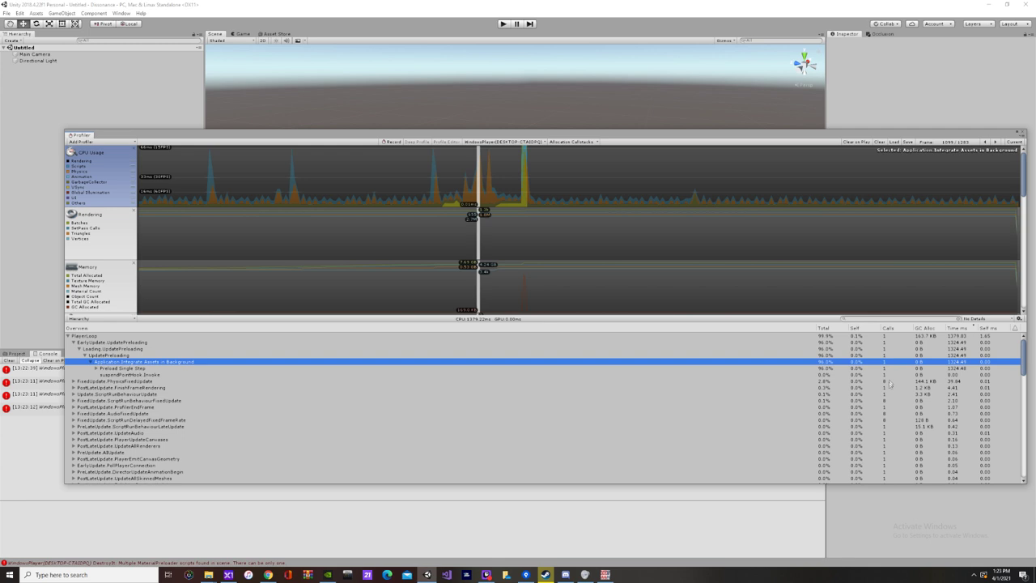
pyautogui.click(957, 370)
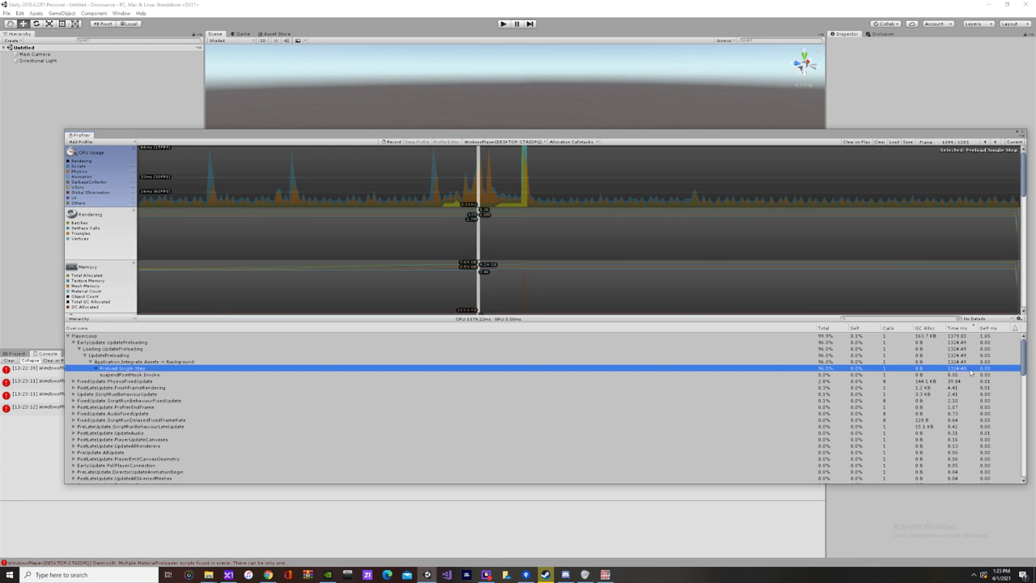
# Step: Scrub the timeline from frame 1115 across the recording, then return to the spike around frame 1095
pyautogui.click(524, 201)
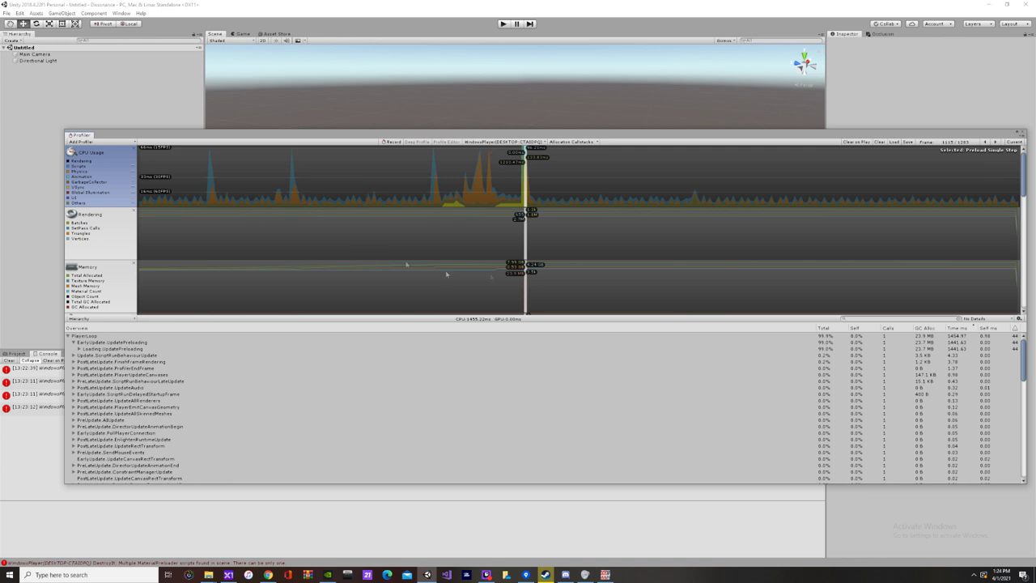
pyautogui.moveTo(527, 182); pyautogui.dragTo(81, 186)
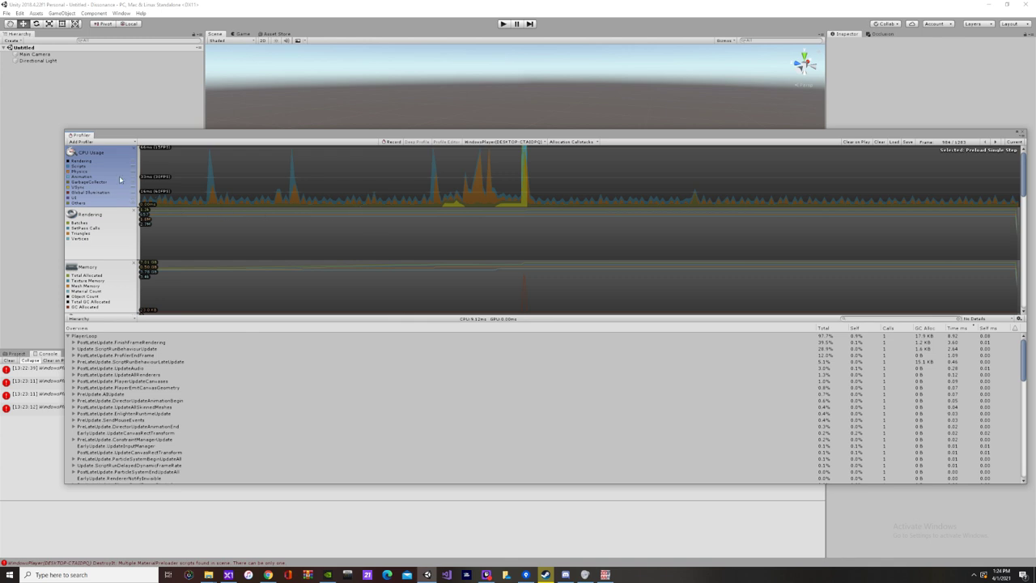
pyautogui.moveTo(469, 194)
pyautogui.mouseDown()
pyautogui.moveTo(509, 198)
pyautogui.moveTo(480, 203)
pyautogui.mouseUp()
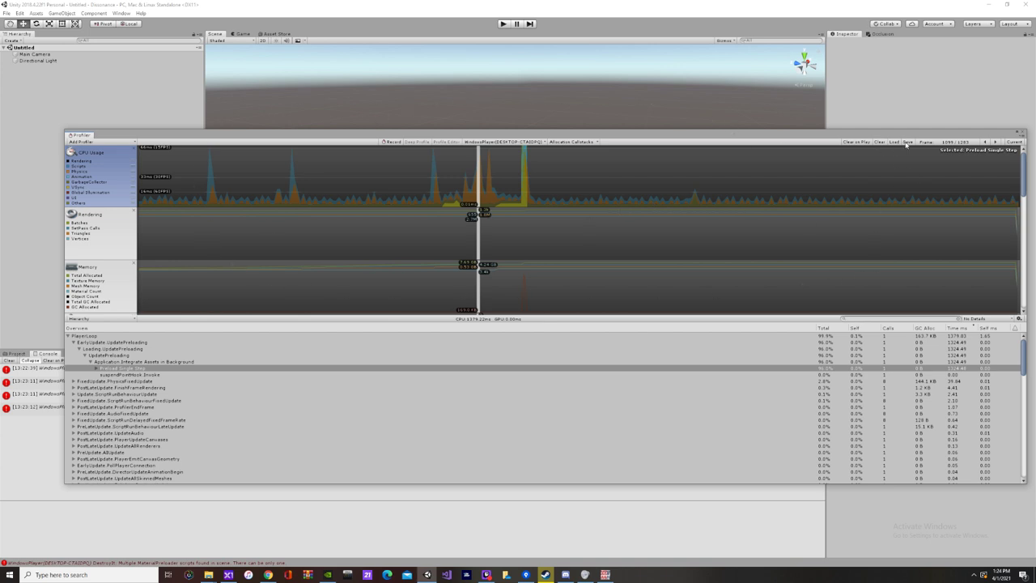
# Step: Save the recorded profile as a .data file in Downloads, then switch to Discord
pyautogui.click(908, 142)
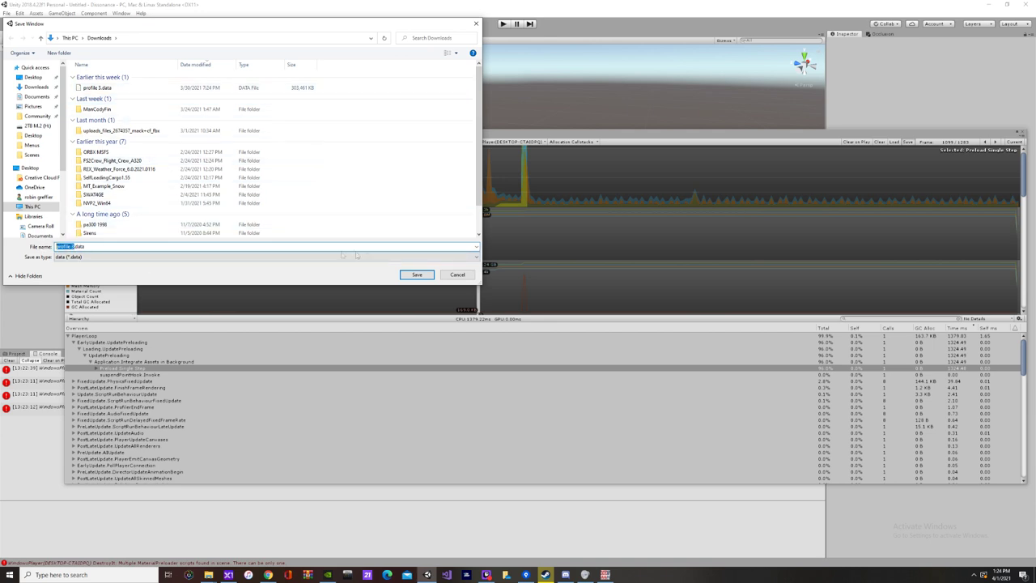
pyautogui.click(457, 275)
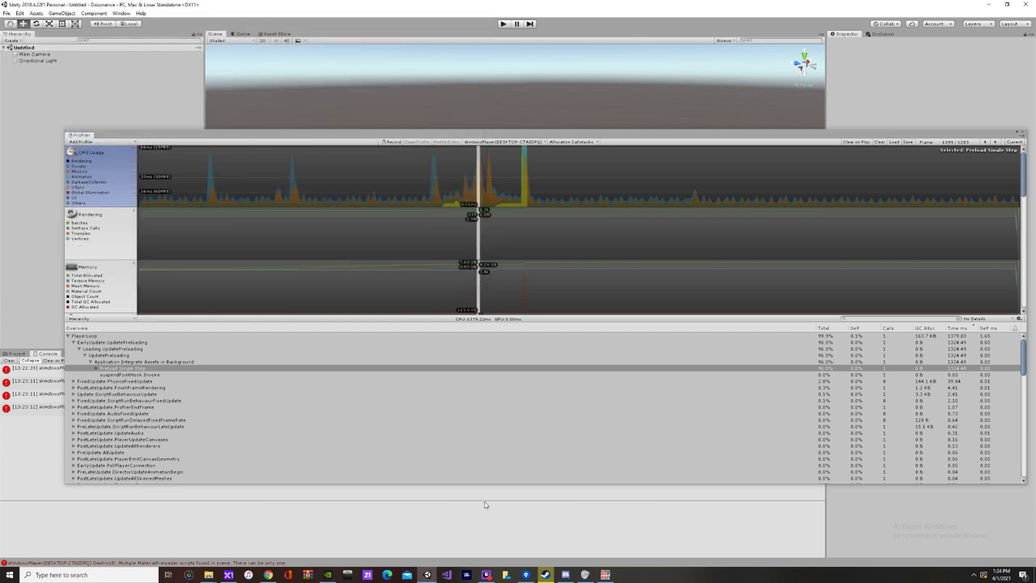
pyautogui.click(565, 575)
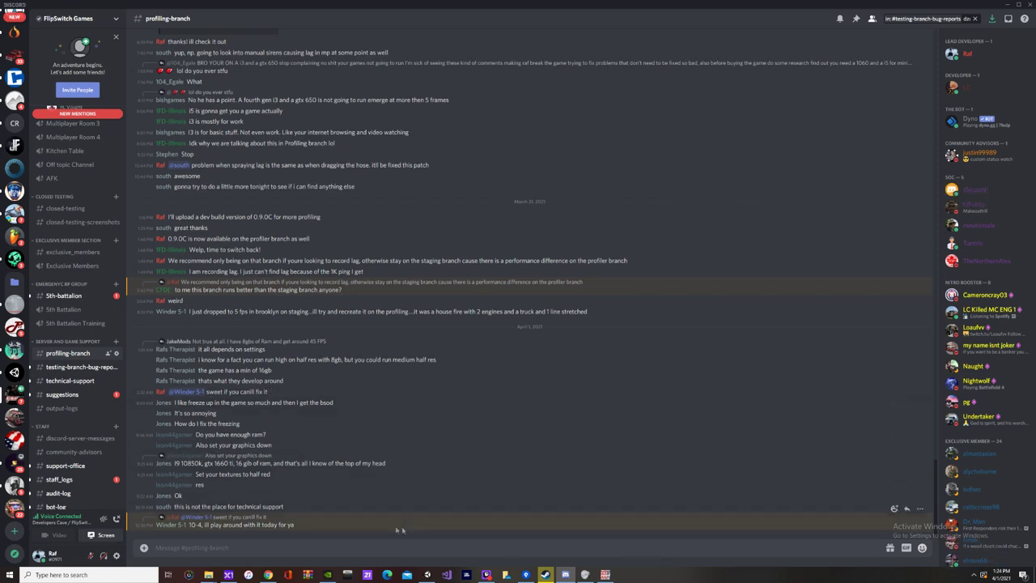
# Step: Return to EmergeNYC, close the Scenarios list with Escape, and regain camera control
pyautogui.click(585, 575)
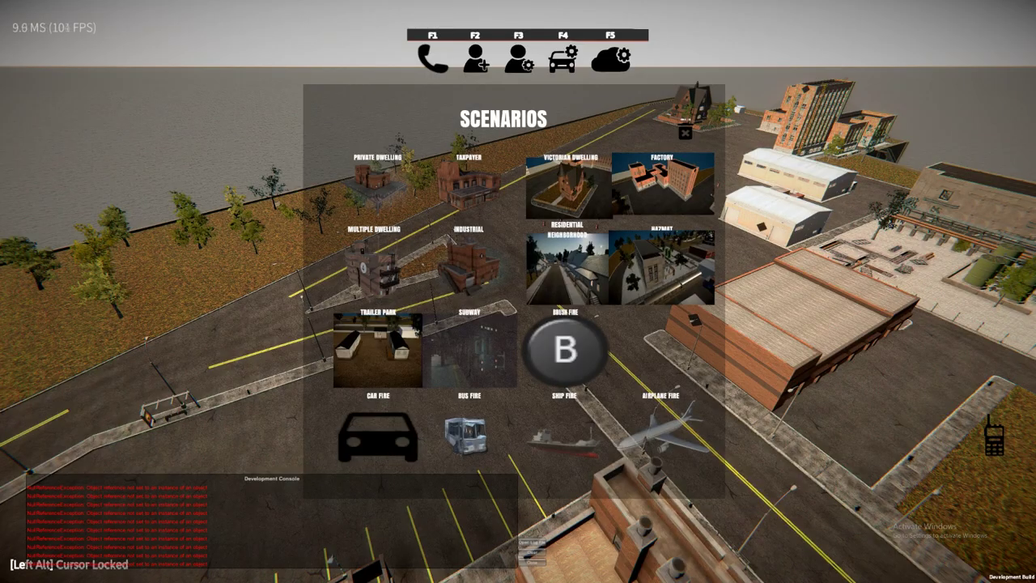
pyautogui.press('Escape')
pyautogui.press('alt')
pyautogui.press('alt')
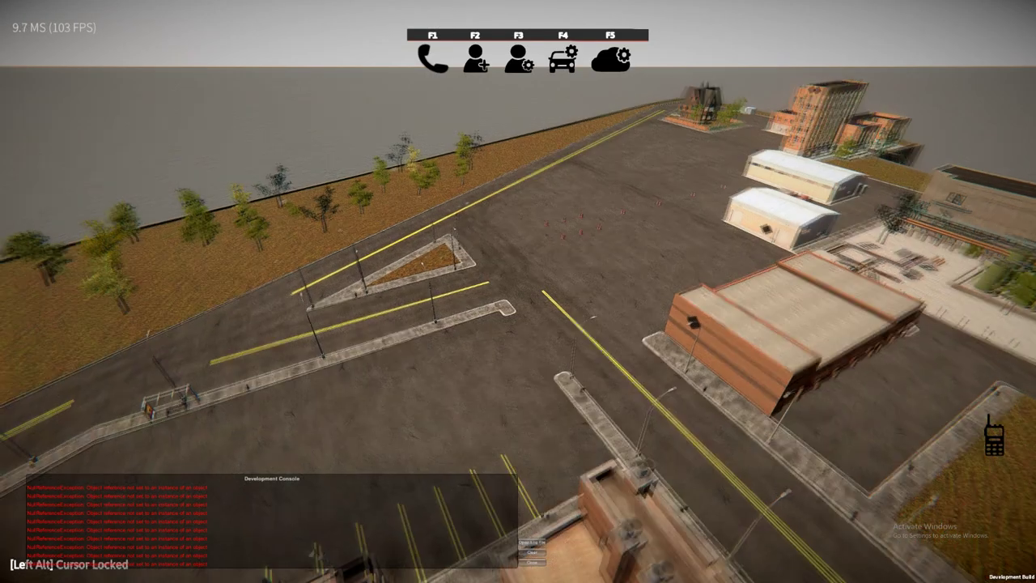